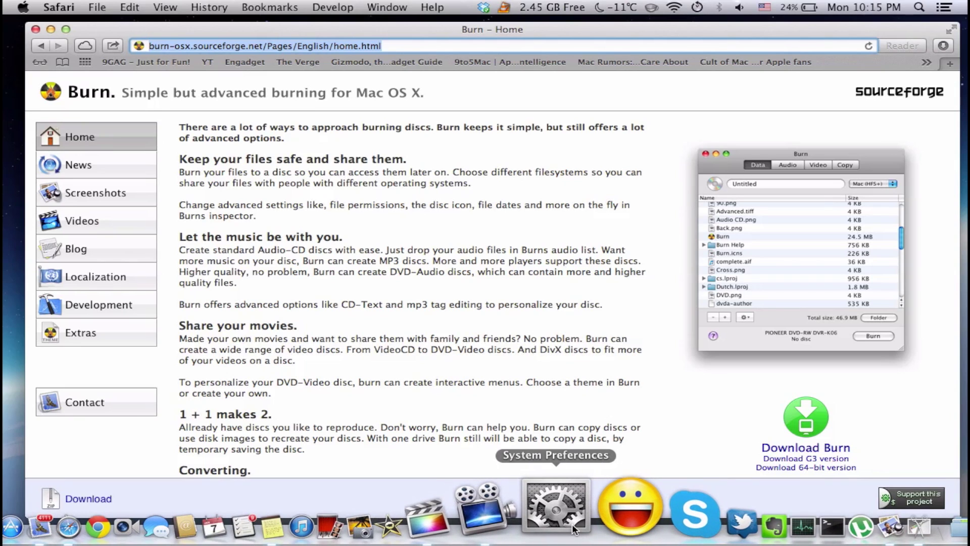
{"action": "left_click", "coordinate": [572, 524]}
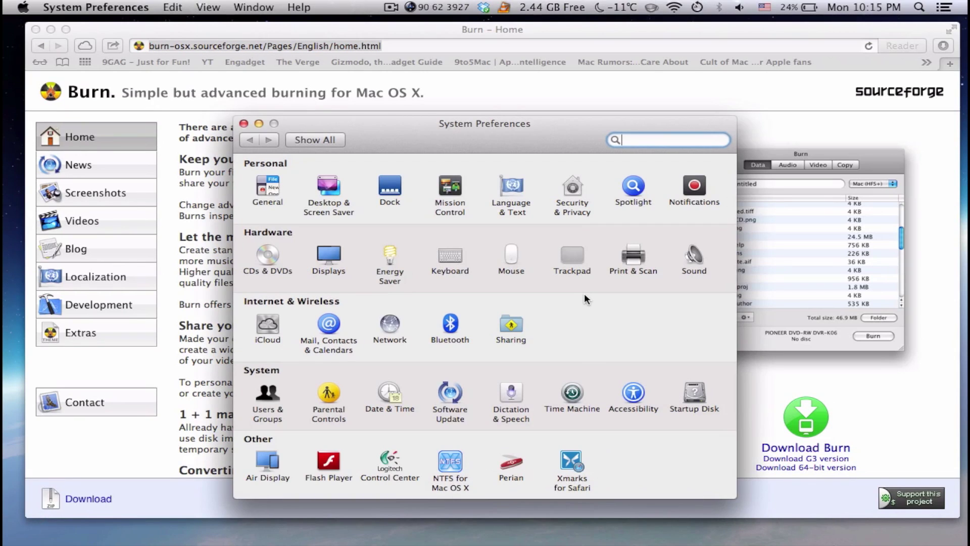
{"action": "left_click", "coordinate": [578, 208]}
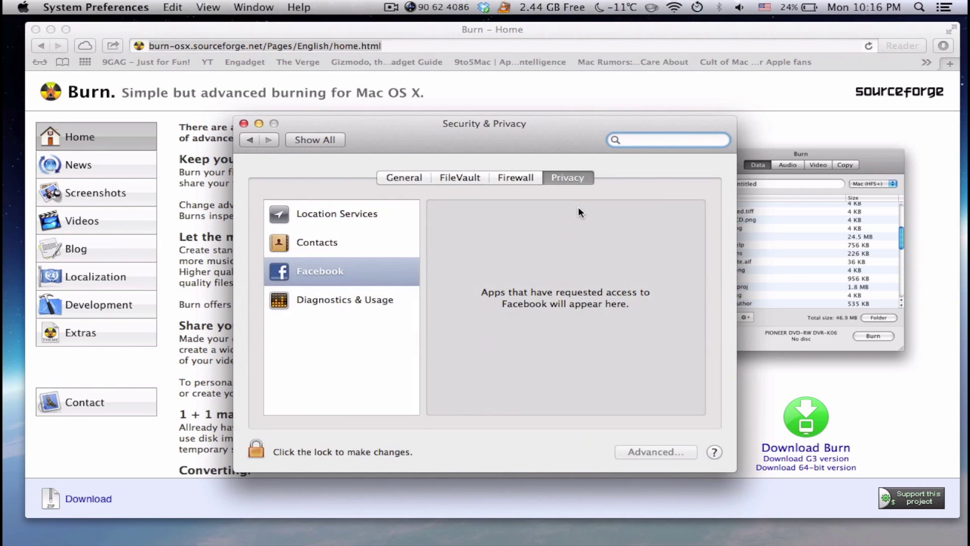
{"action": "left_click", "coordinate": [419, 176]}
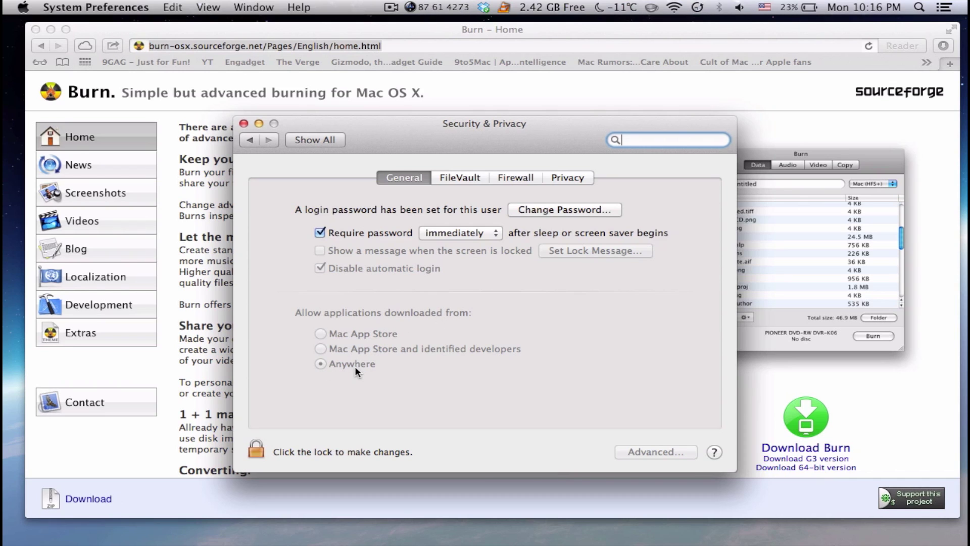
{"action": "left_click", "coordinate": [243, 123]}
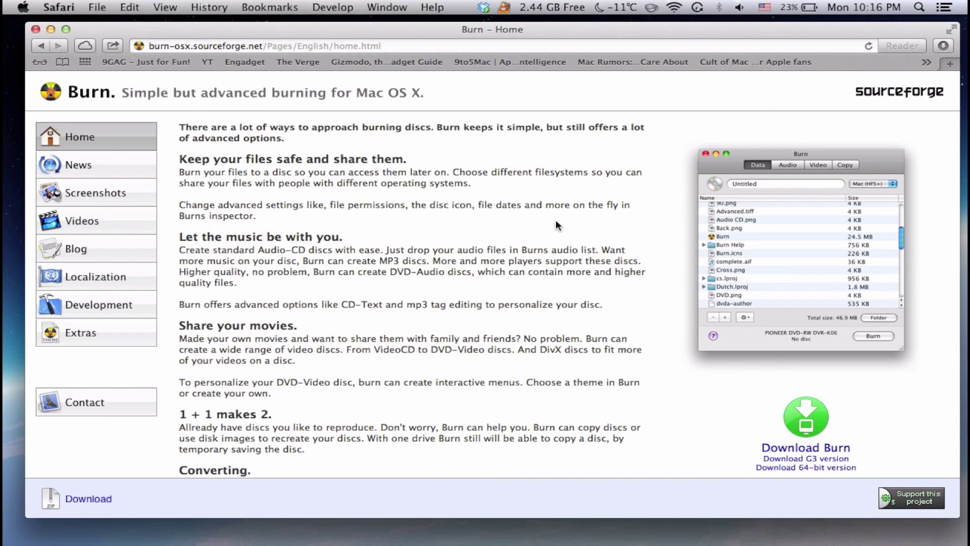
Launch the Burn app by searching 'bur' in Launchpad
{"action": "key", "text": "F4"}
{"action": "type", "text": "bur"}
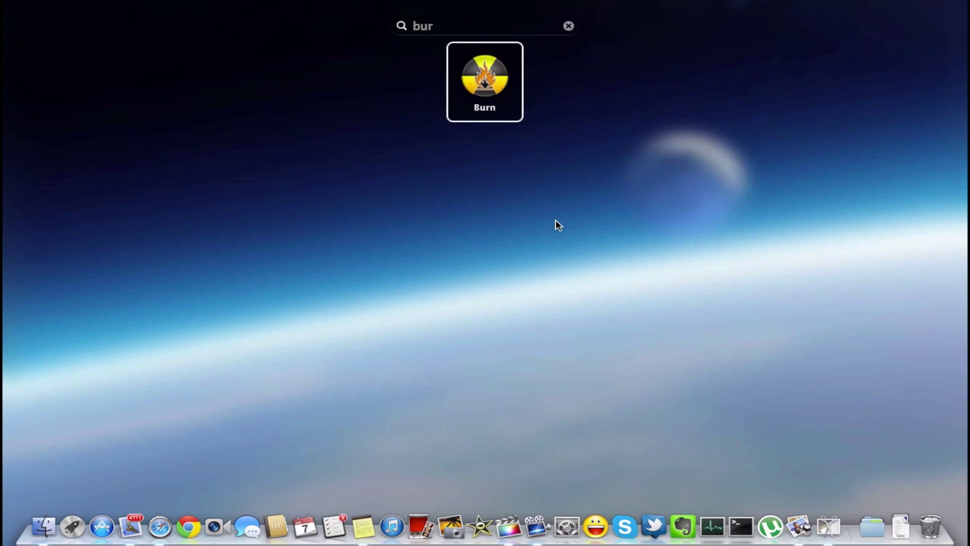
{"action": "key", "text": "Return"}
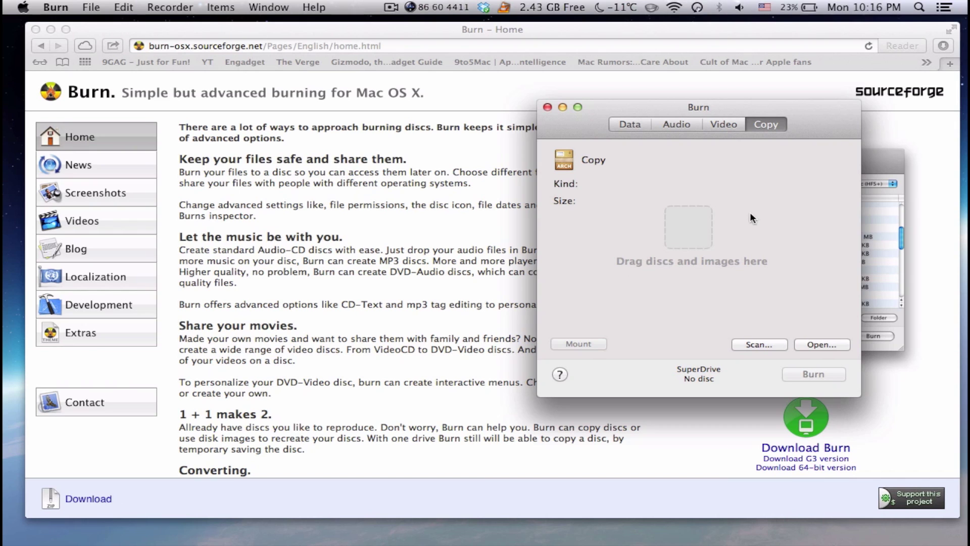
Look through Burn's Data, Audio and Video tabs, ending on the Copy tab
{"action": "left_click", "coordinate": [643, 124]}
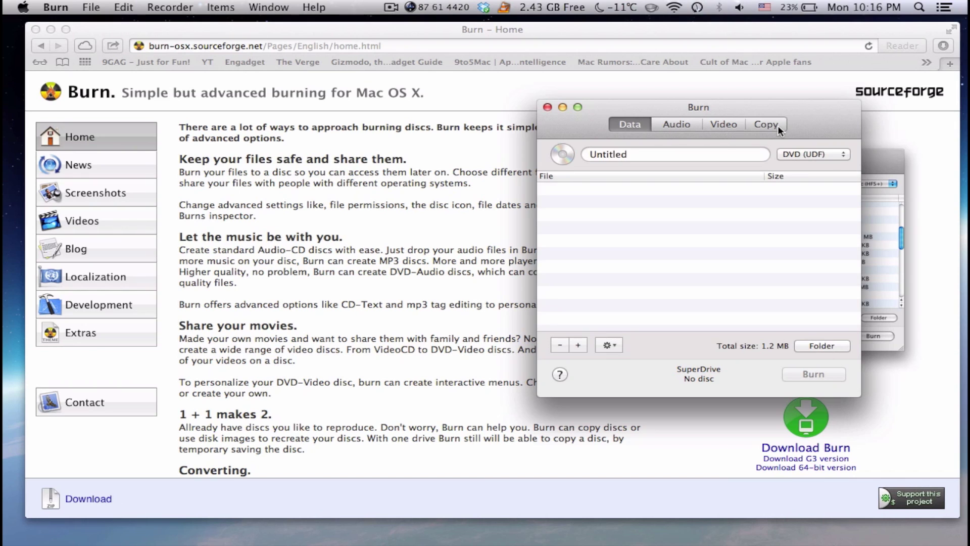
{"action": "left_click", "coordinate": [778, 125]}
{"action": "left_click", "coordinate": [643, 125]}
{"action": "left_click", "coordinate": [677, 126]}
{"action": "left_click", "coordinate": [724, 124]}
{"action": "left_click", "coordinate": [762, 121]}
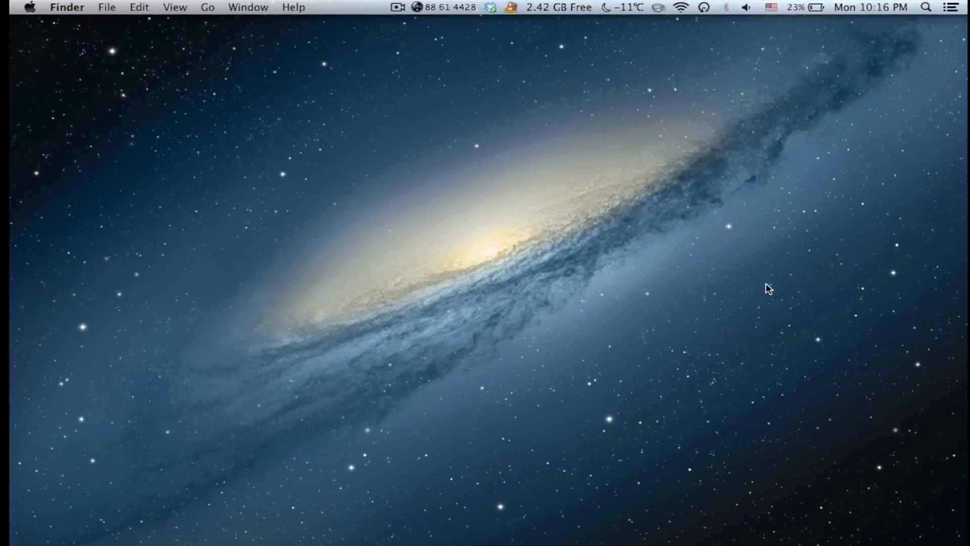
Drag en_windows_8_x64_dvd_915440.iso from Finder on another desktop into Burn's Copy area
{"action": "key", "text": "ctrl+Up"}
{"action": "left_click", "coordinate": [840, 33]}
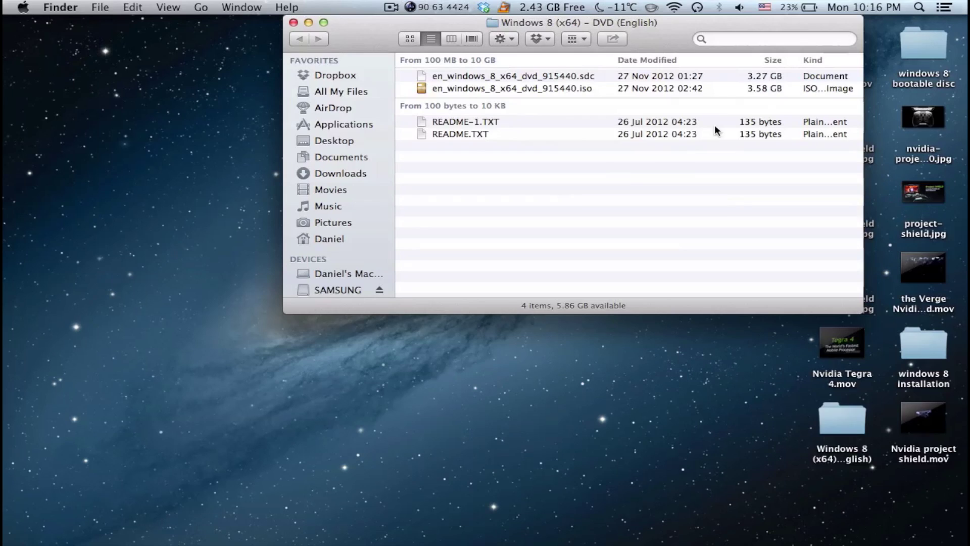
{"action": "left_click_drag", "start_coordinate": [531, 87], "coordinate": [4, 154]}
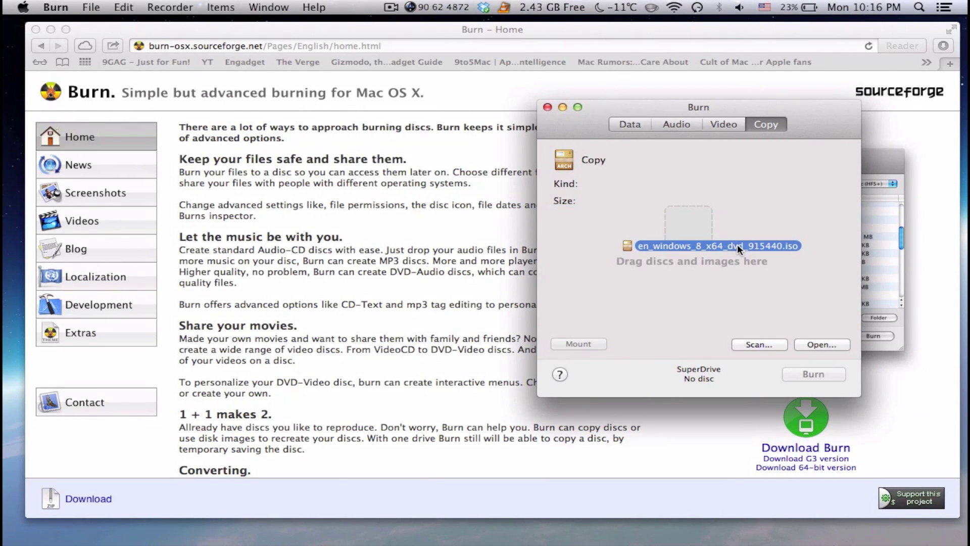
{"action": "left_click_drag", "start_coordinate": [4, 154], "coordinate": [737, 244]}
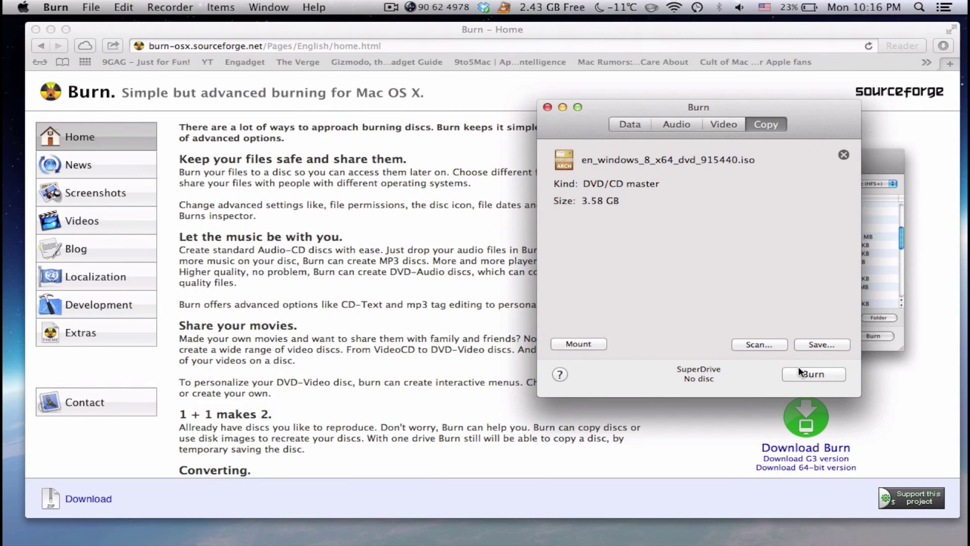